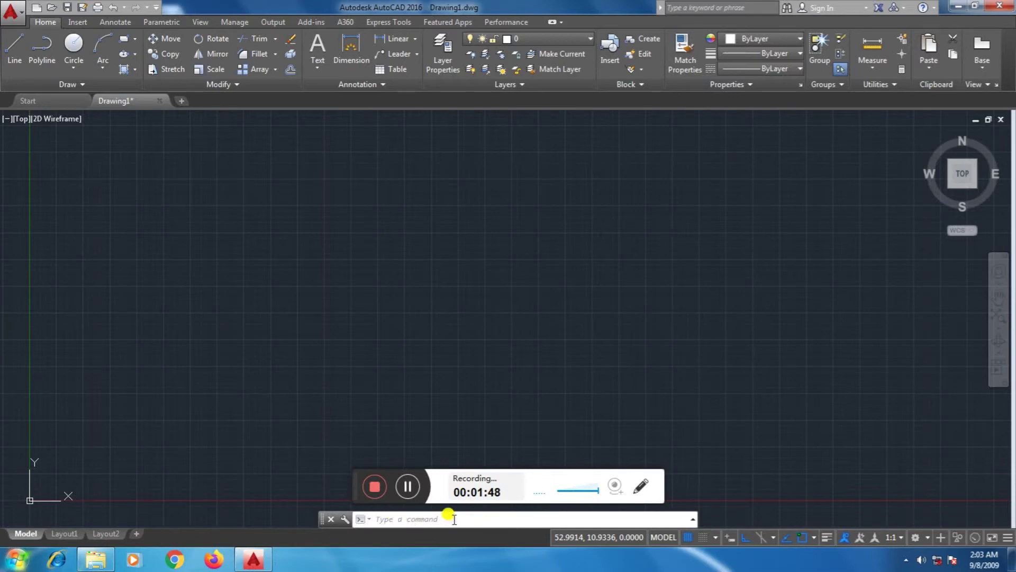
Step: Draw a line from absolute point 2,6 to relative point @8,5 with Ortho turned off
click(455, 519)
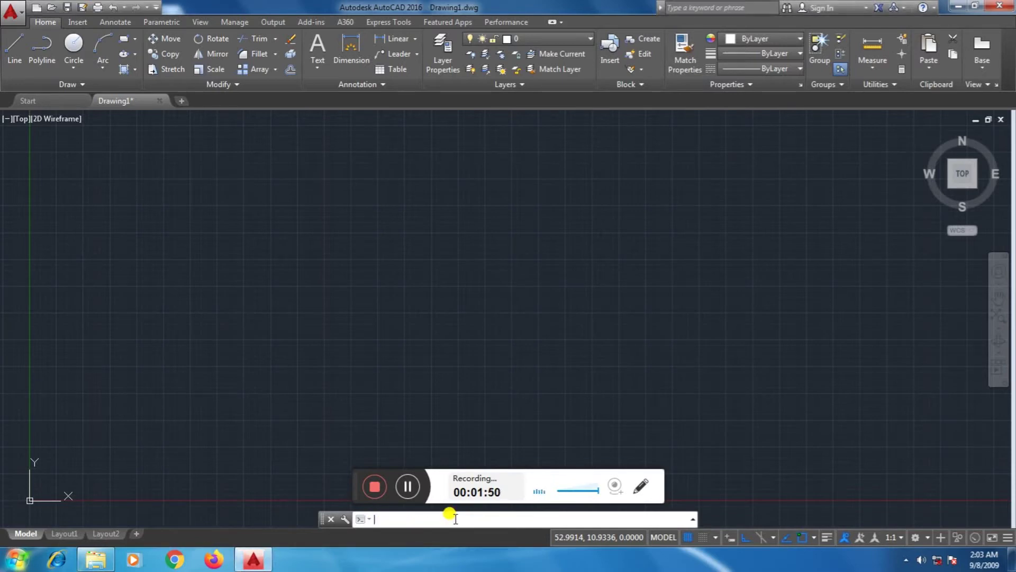
text(L)
key(Return)
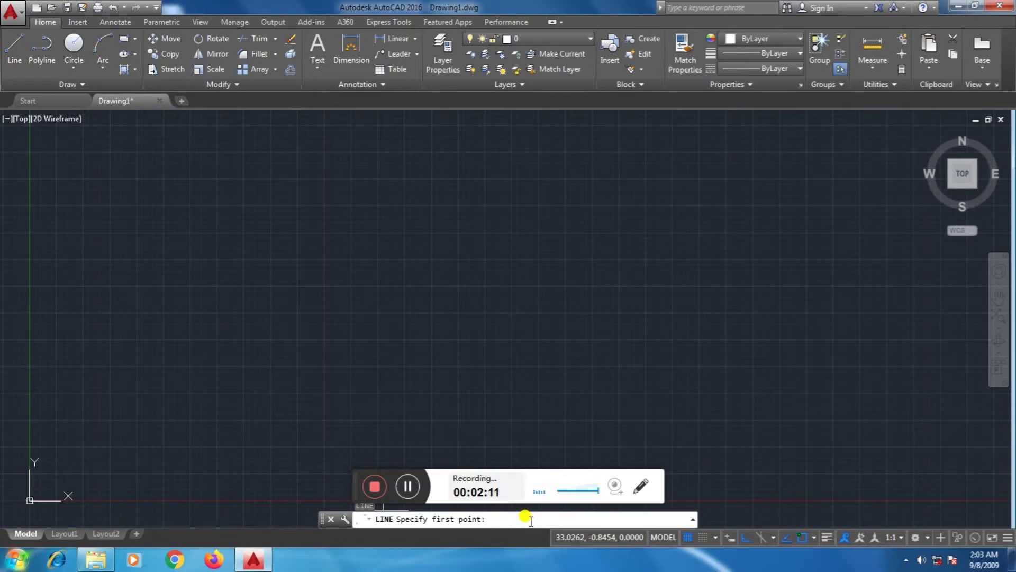
text(2,6)
key(Return)
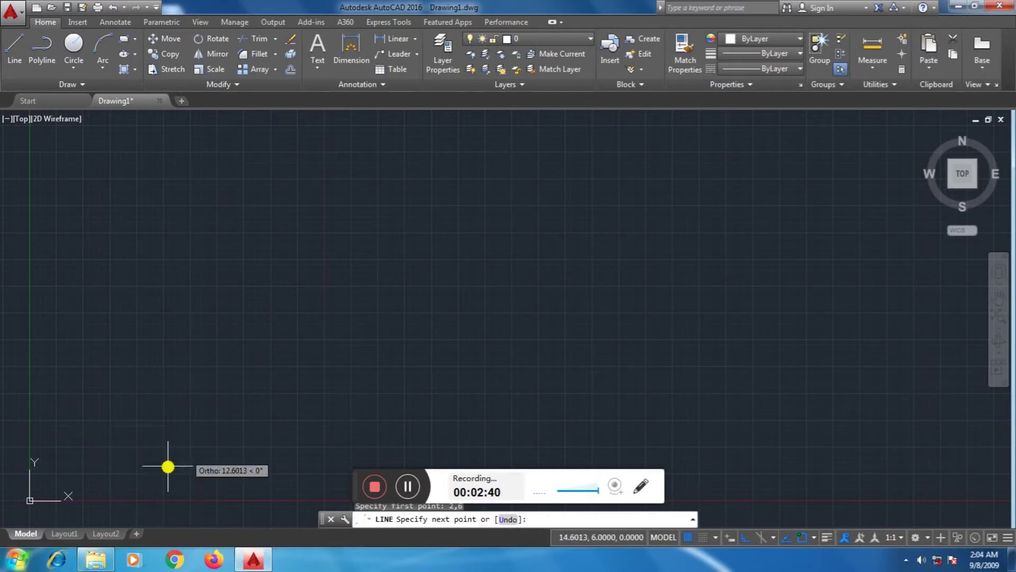
click(754, 539)
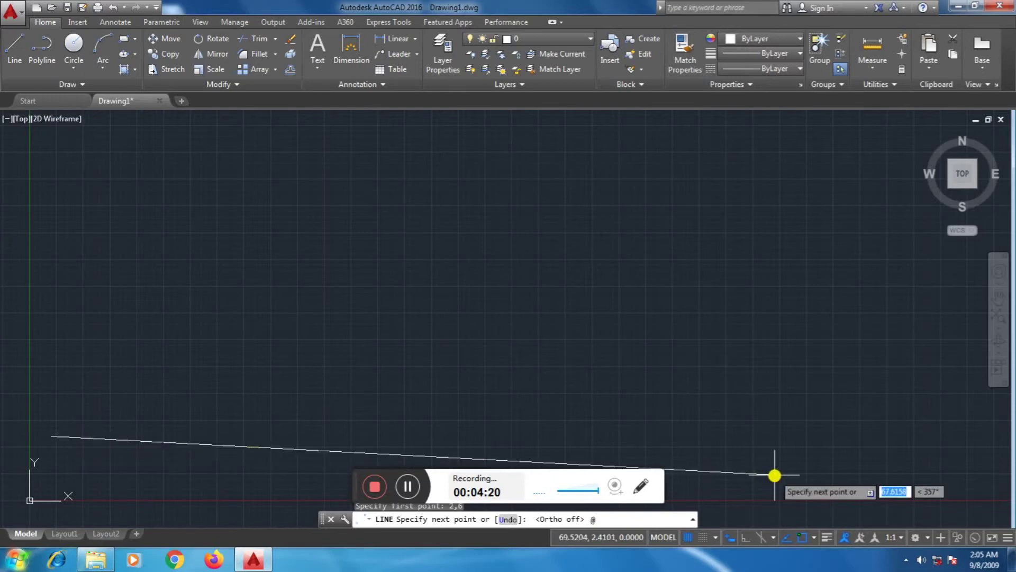
text(8,5)
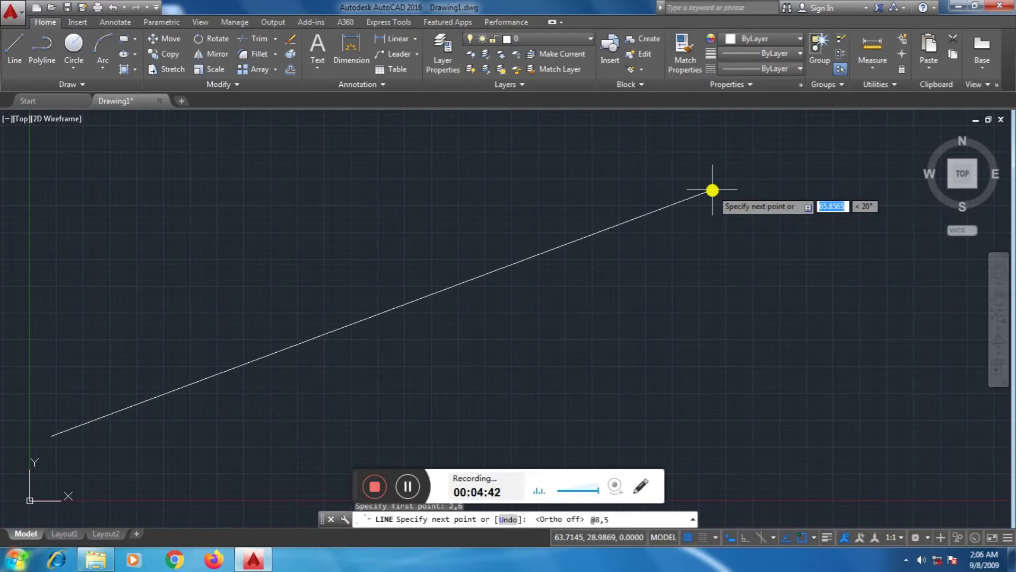
key(Return)
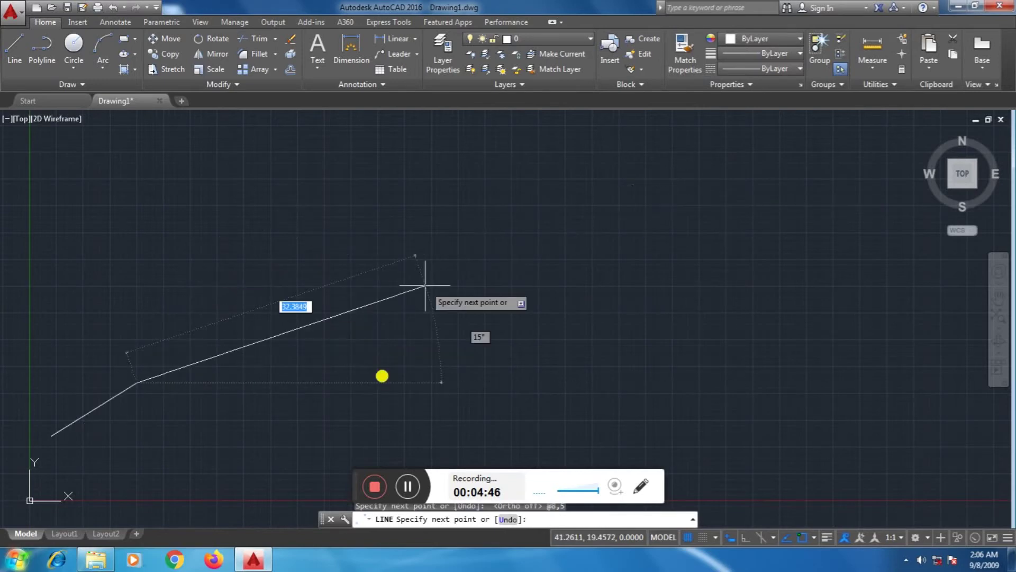
key(Escape)
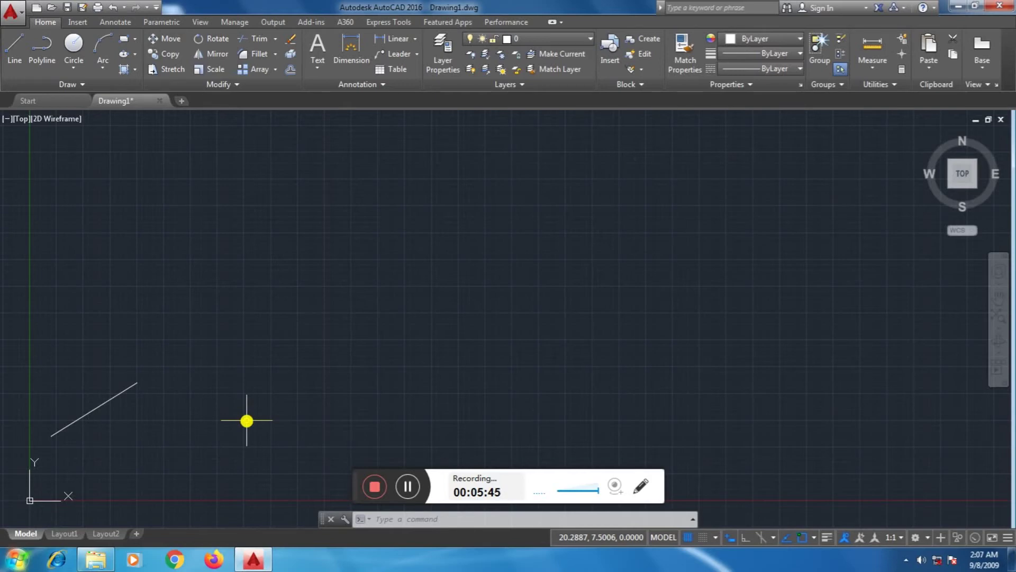
Step: Erase the sloped line near the origin
mouse_move(43, 357)
mouse_down()
mouse_move(166, 450)
mouse_move(185, 334)
mouse_up()
key(Delete)
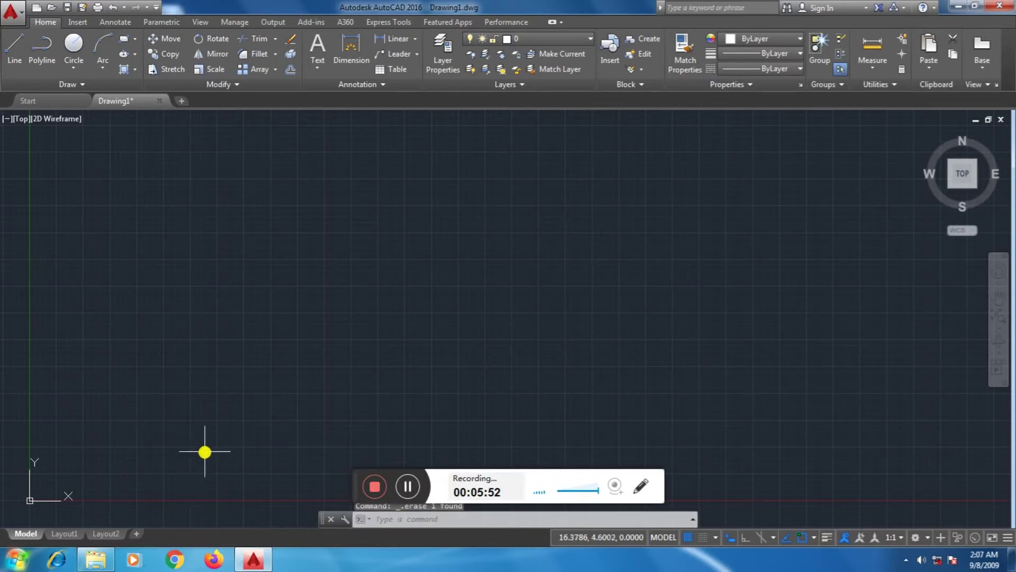
click(473, 521)
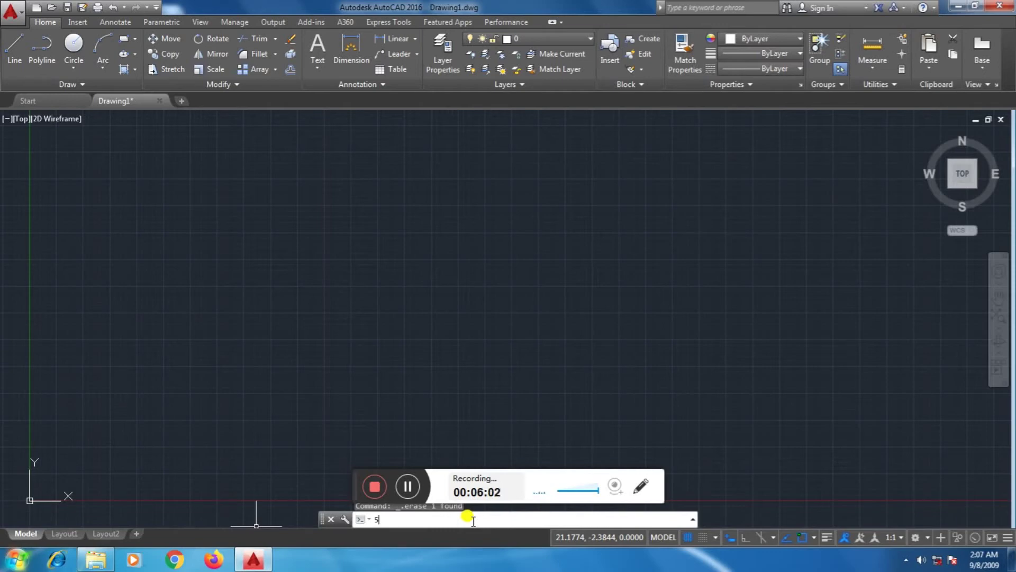
text(,)
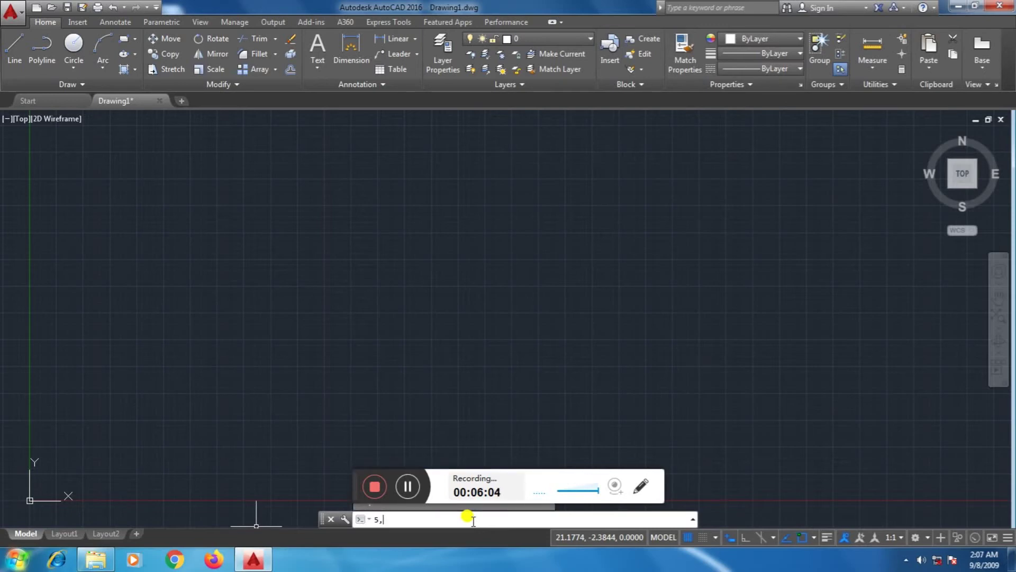
text(5)
key(Return)
key(Delete)
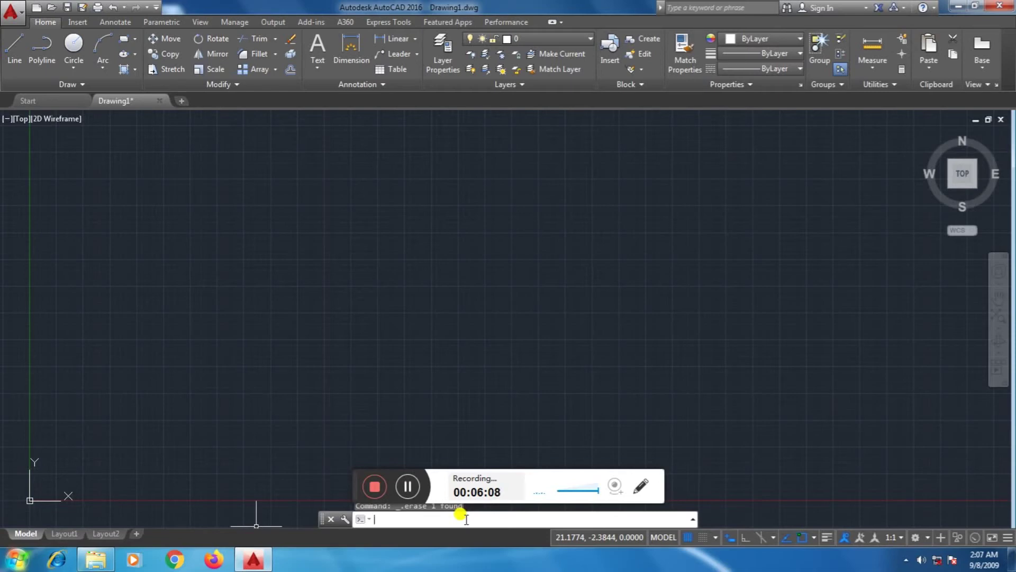
text(L)
key(Return)
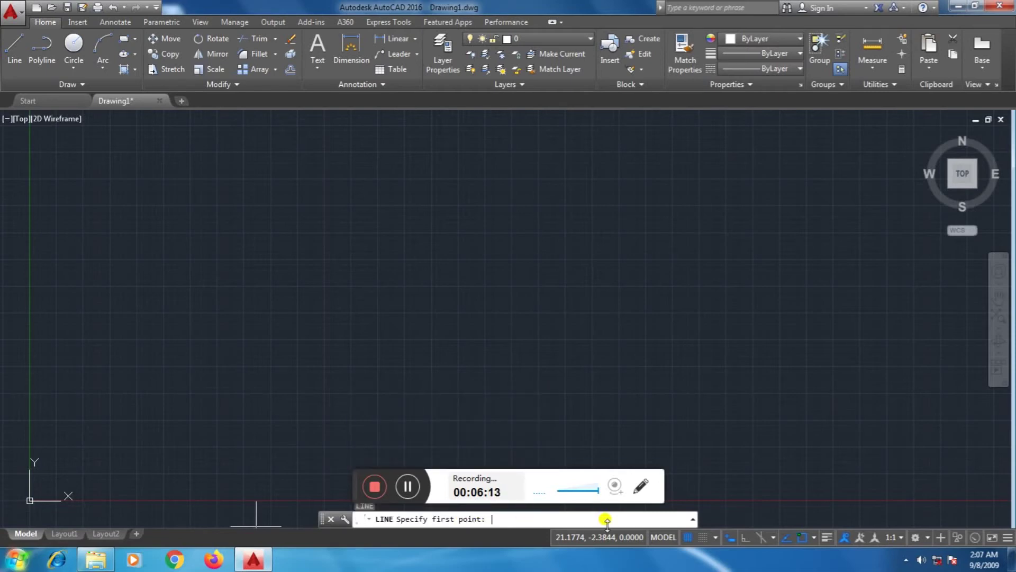
text(5,5)
key(Return)
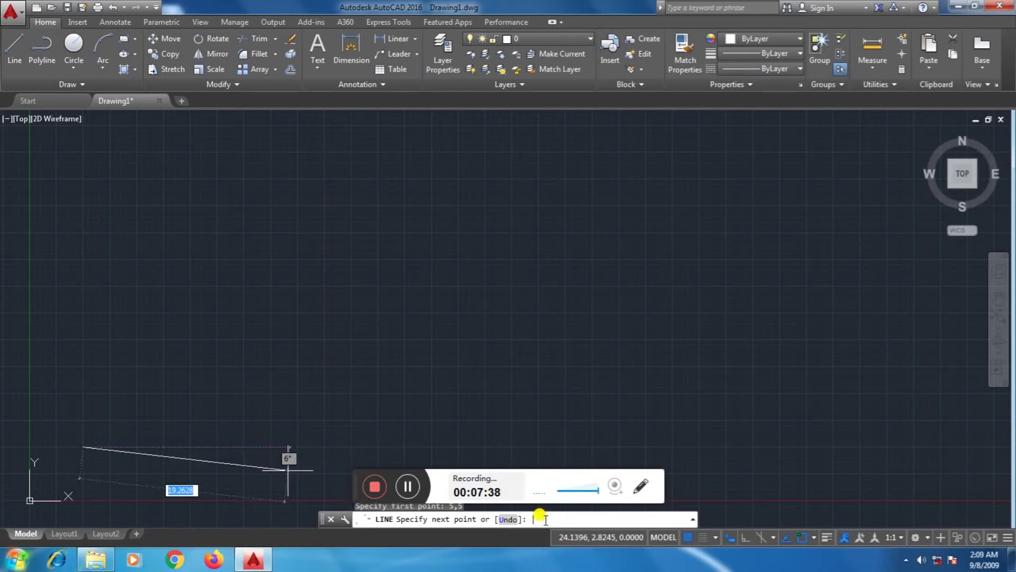
text(@)
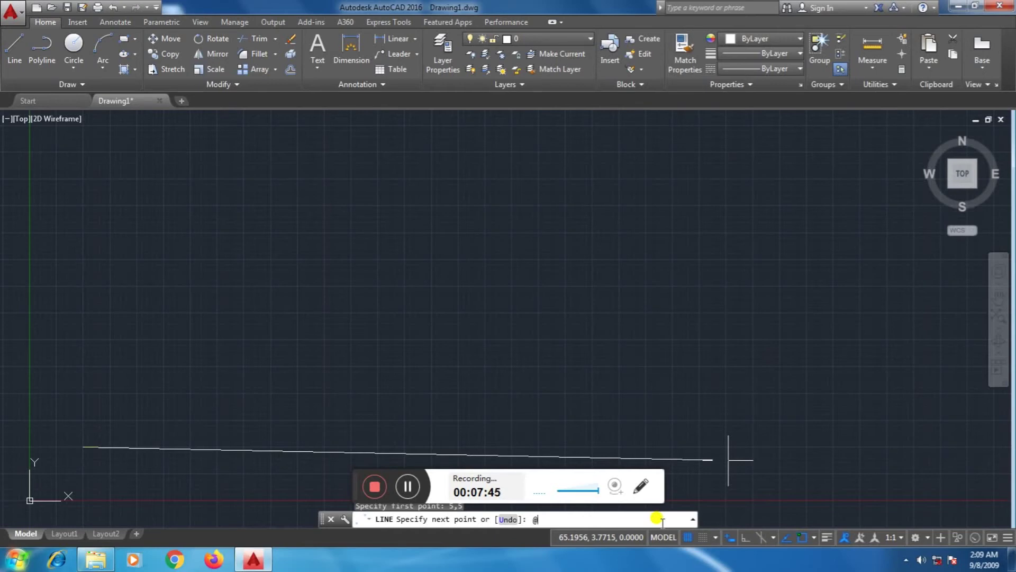
text(15,0)
key(Return)
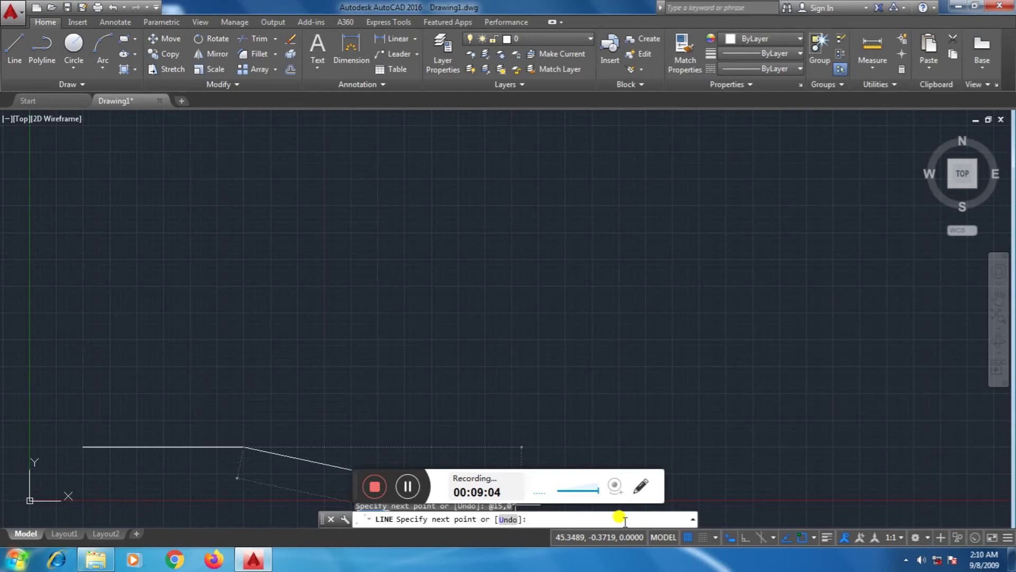
Step: Continue the line through relative points @0,5 and @-15,0 to form the rectangle's right and top edges
text(@0,5)
key(Return)
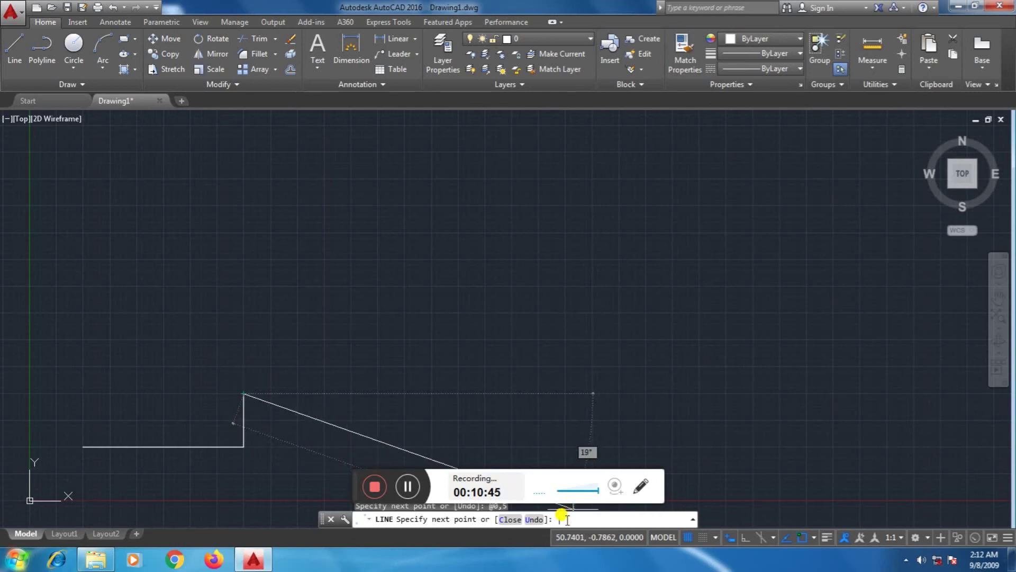
text(@-15,0)
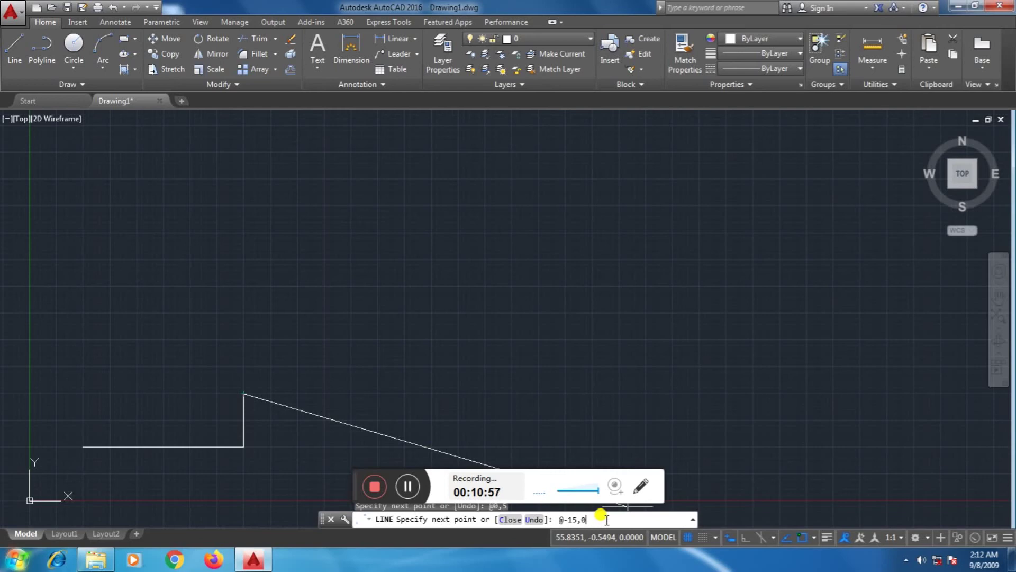
key(Return)
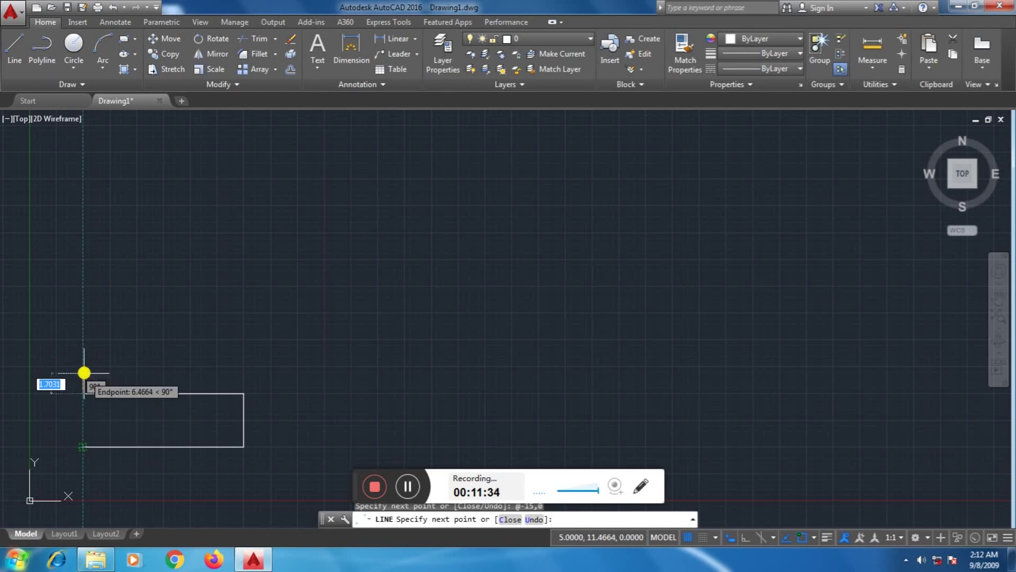
Step: Draw the rectangle's left edge down to its starting corner with relative point @0,-5 and end the line
click(82, 393)
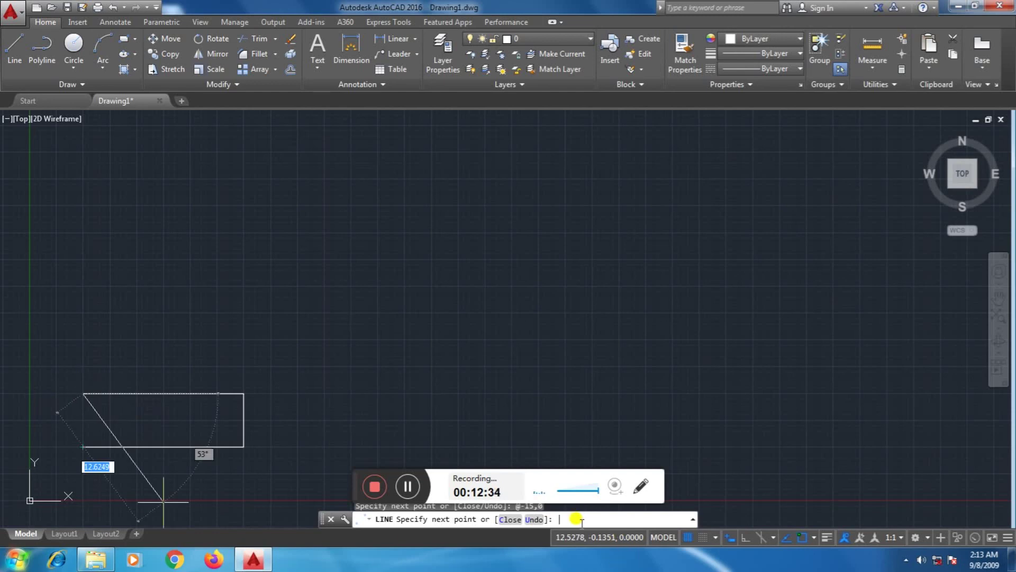
text(@0,)
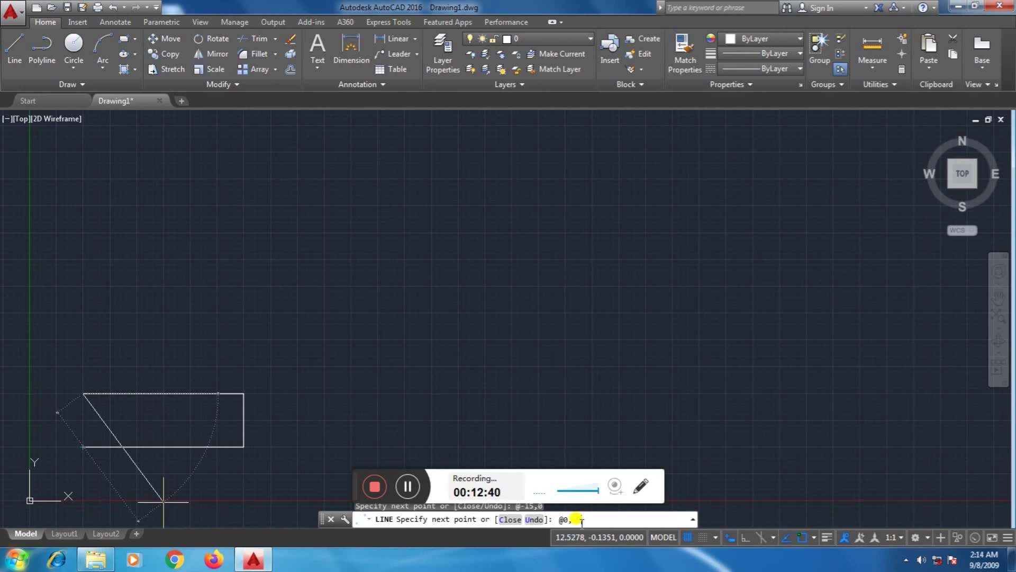
text(-5)
key(Return)
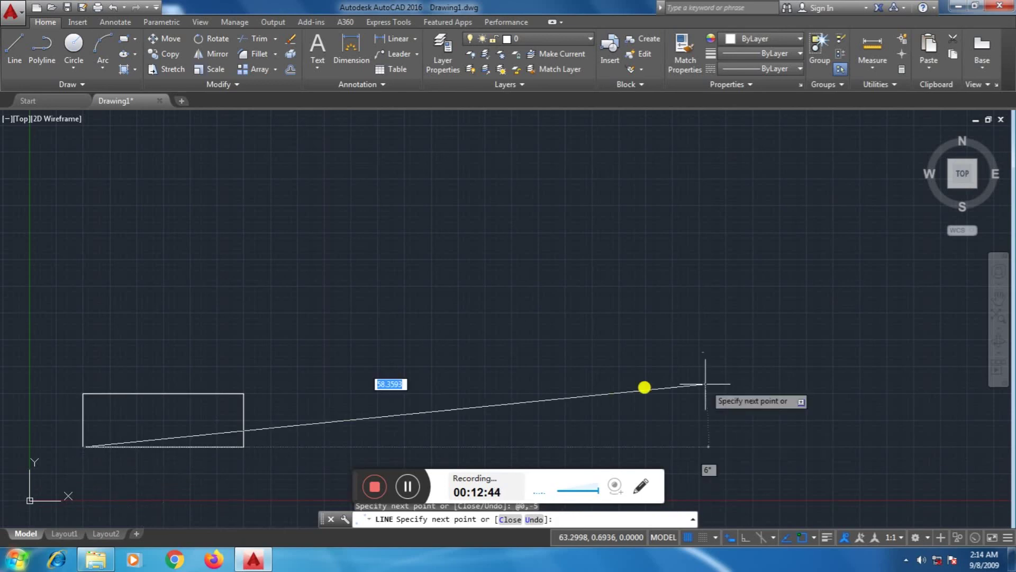
key(Return)
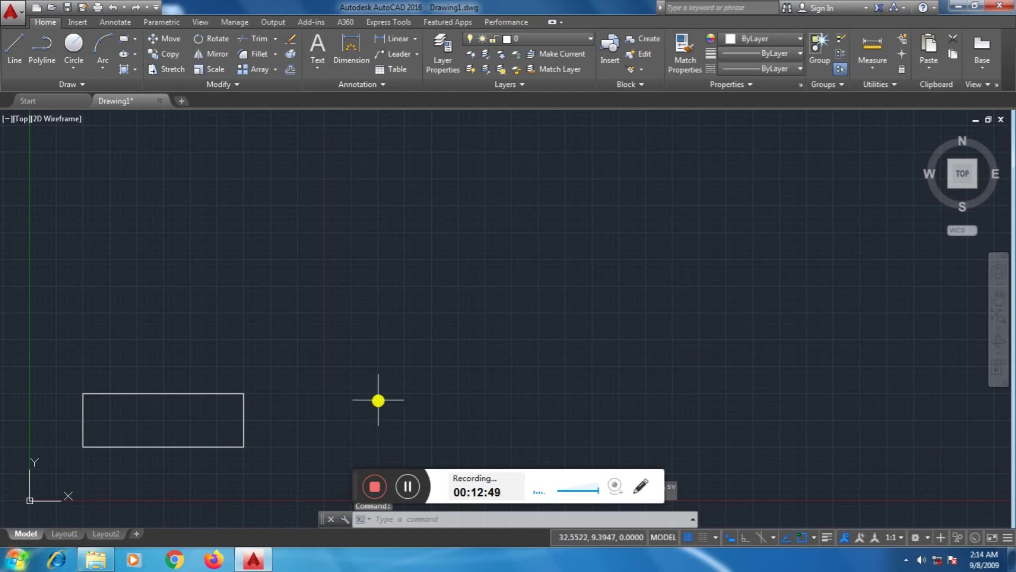
Step: Add a linear dimension to the rectangle's top edge, placed above it
scroll(379, 399, up, 4)
mouse_move(338, 381)
middle_down()
mouse_move(424, 360)
mouse_move(749, 323)
mouse_move(858, 270)
middle_up()
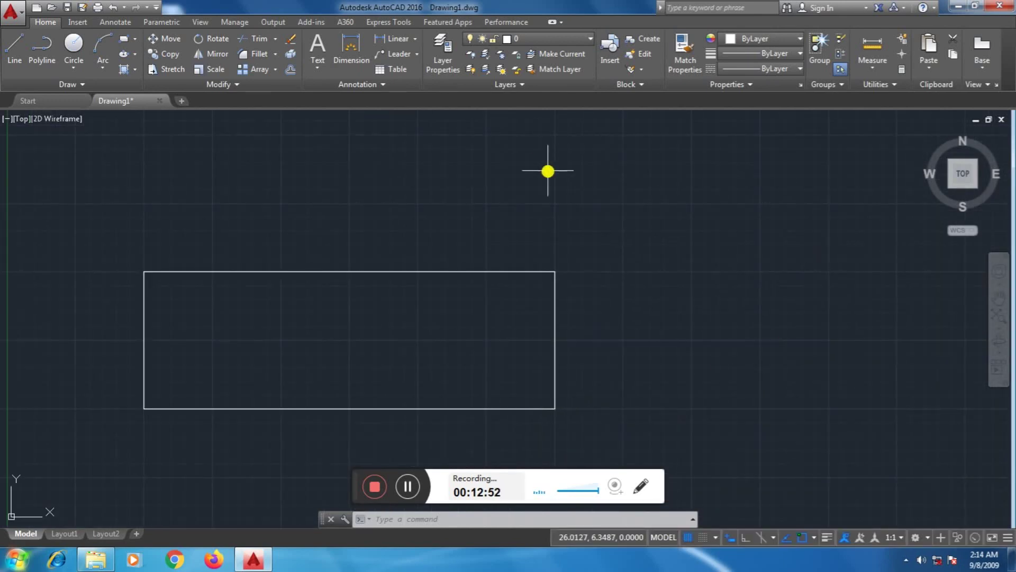
click(396, 38)
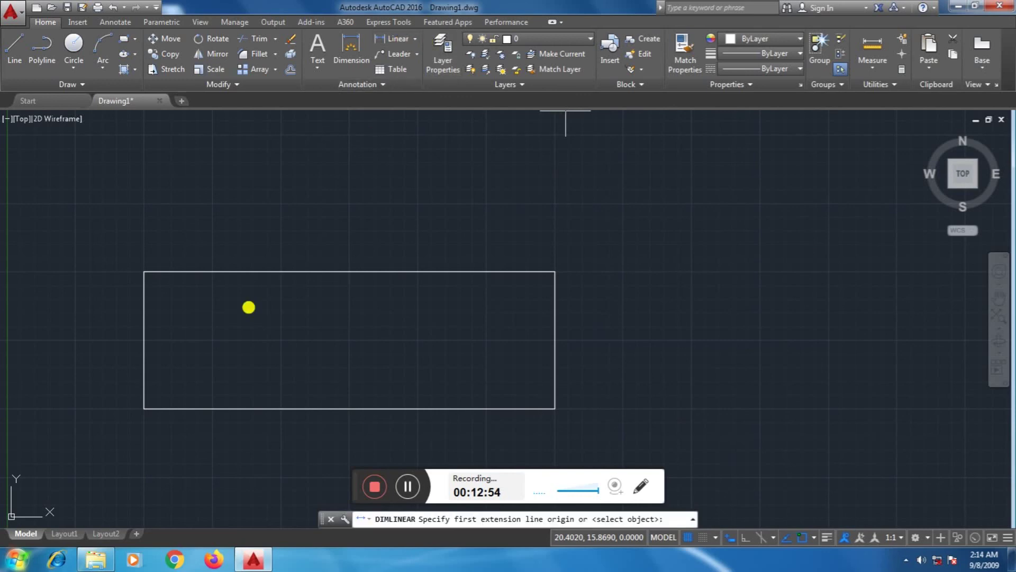
click(143, 272)
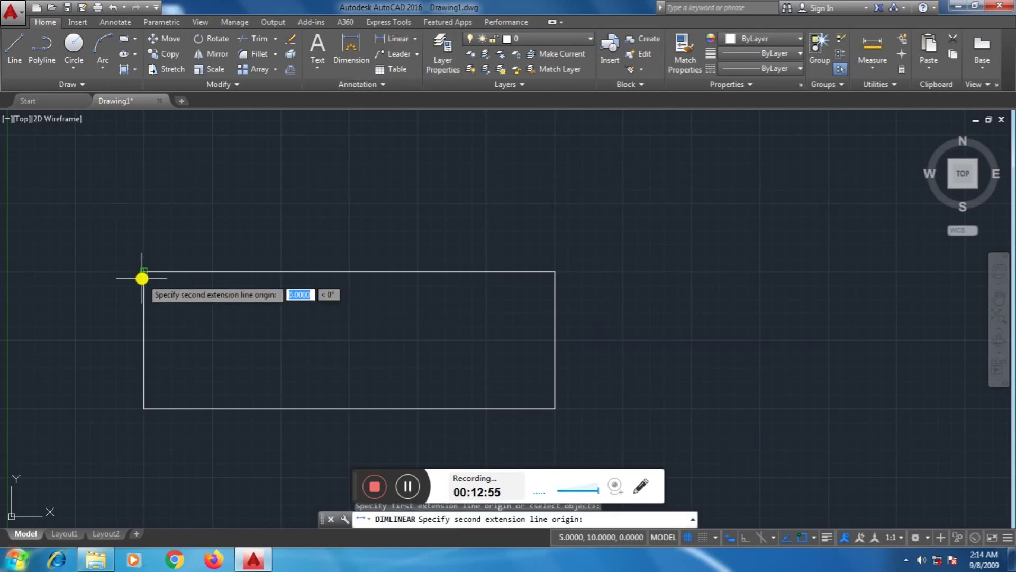
click(553, 272)
click(516, 200)
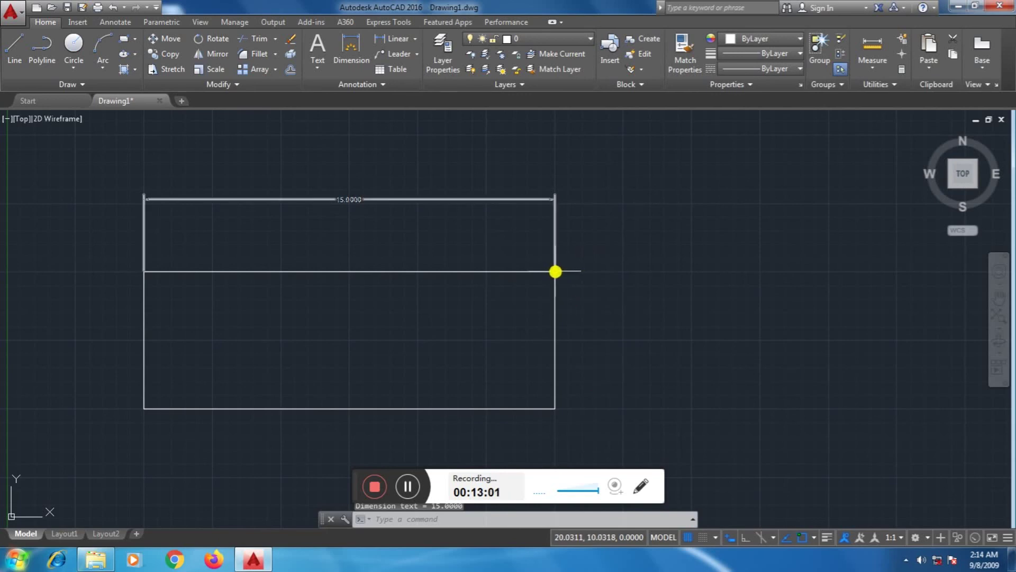
Step: Add a vertical linear dimension to the rectangle's right edge, placed outside the shape
key(Return)
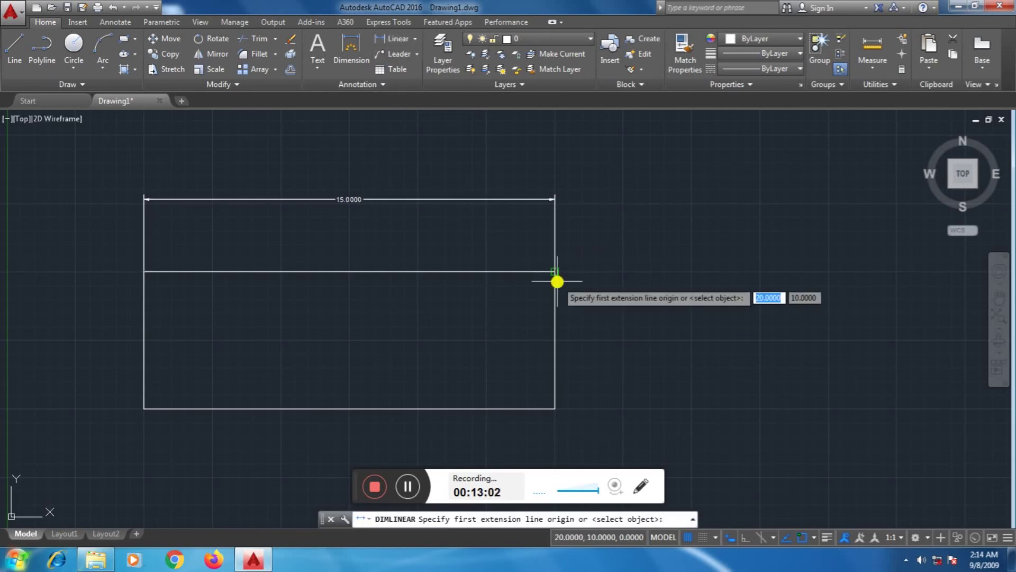
click(557, 275)
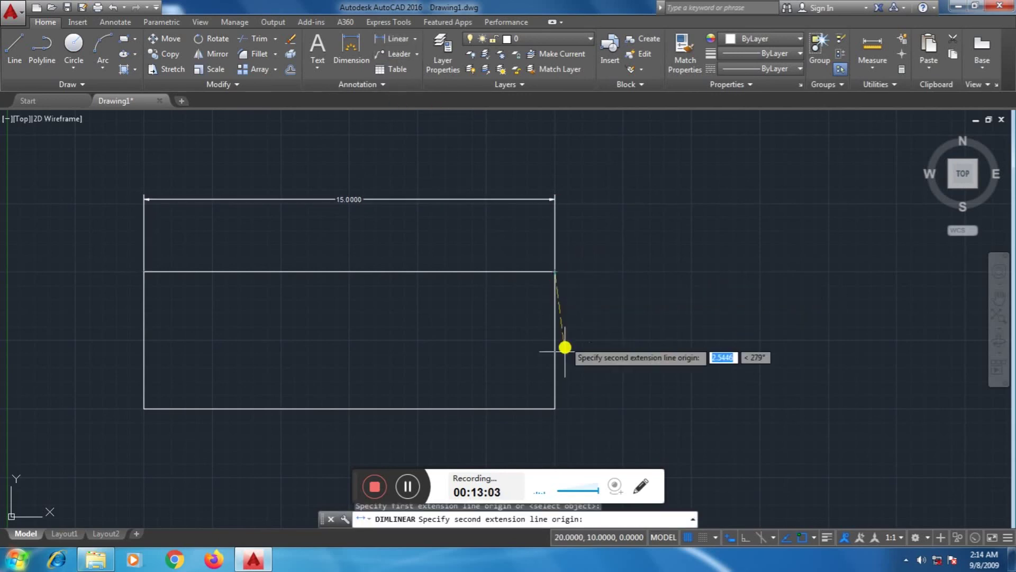
click(556, 409)
click(688, 411)
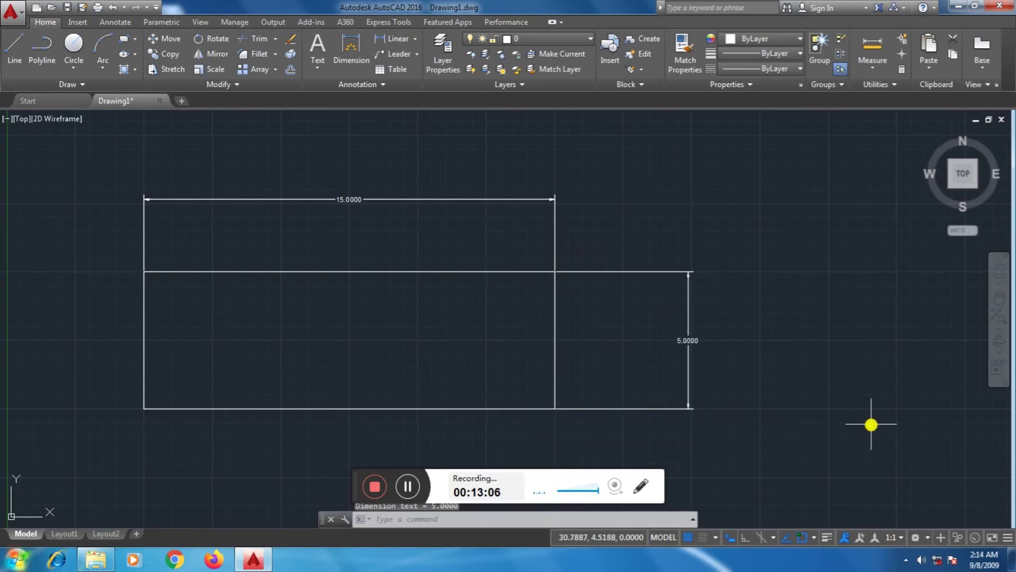